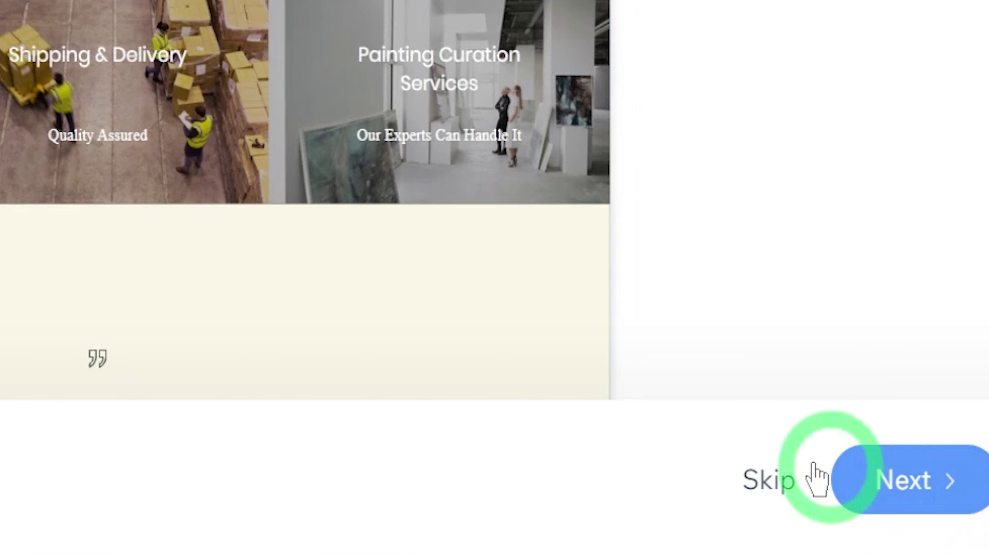
Accept the generated homepage design, continue past the suggested pages and open the Zinny Studio site for editing
left_click(945, 532)
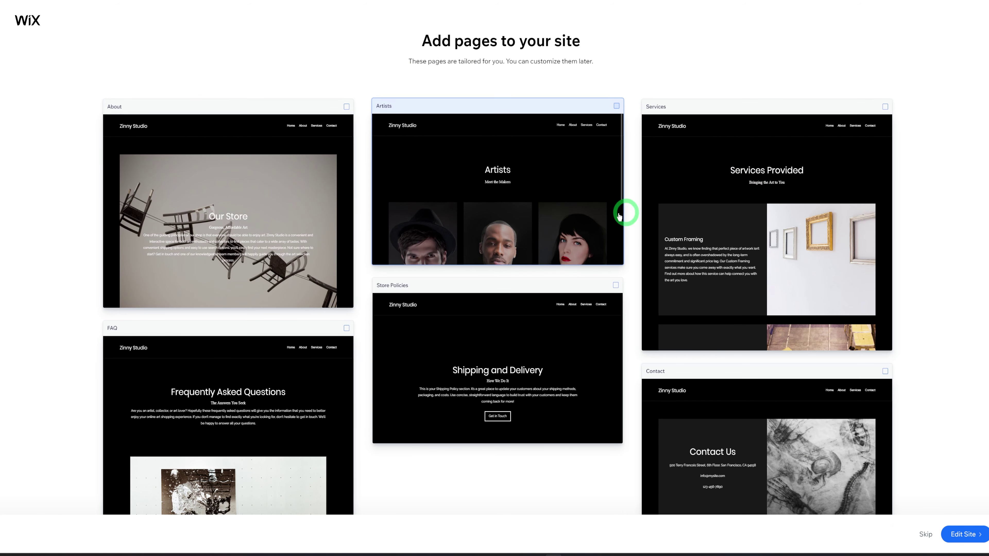
left_click(962, 534)
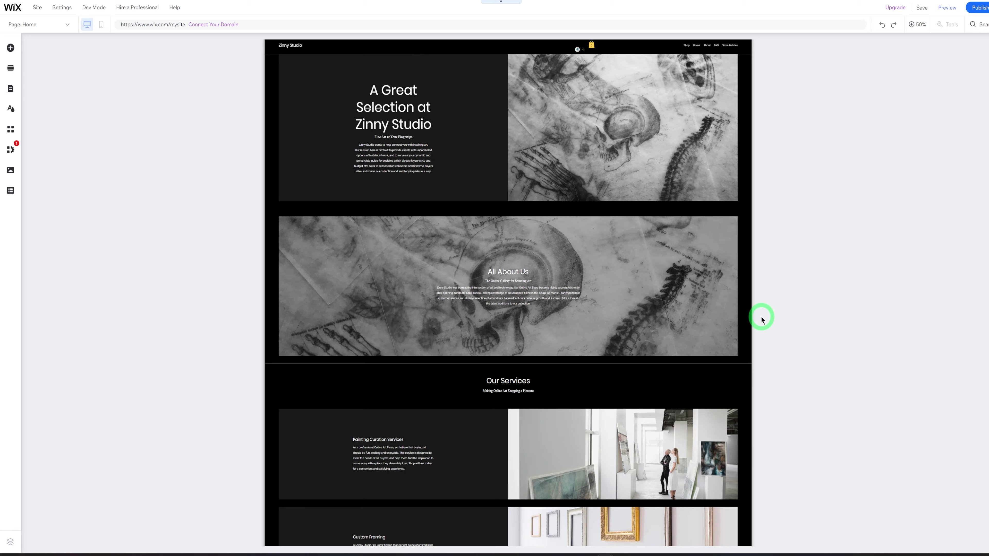
Review the generated Zinny Studio home page from its hero section to its footer in the editor, and inspect it in preview mode
scroll(761, 320, "down", 6)
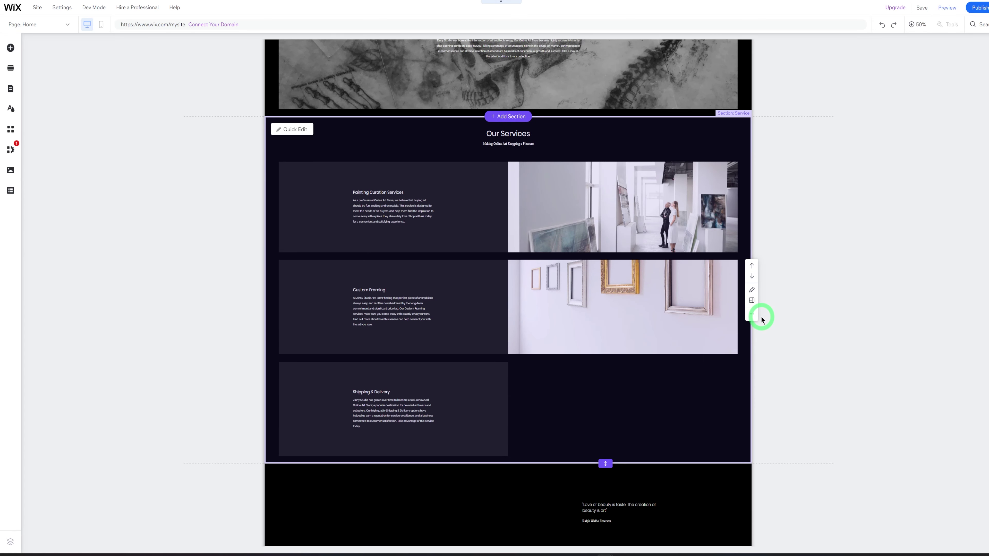
scroll(762, 319, "down", 6)
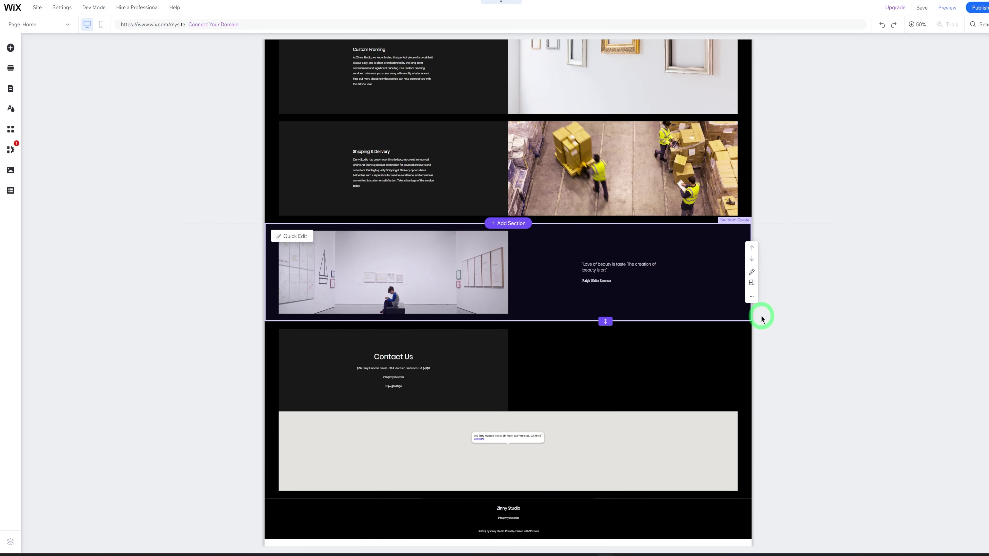
scroll(764, 312, "up", 12)
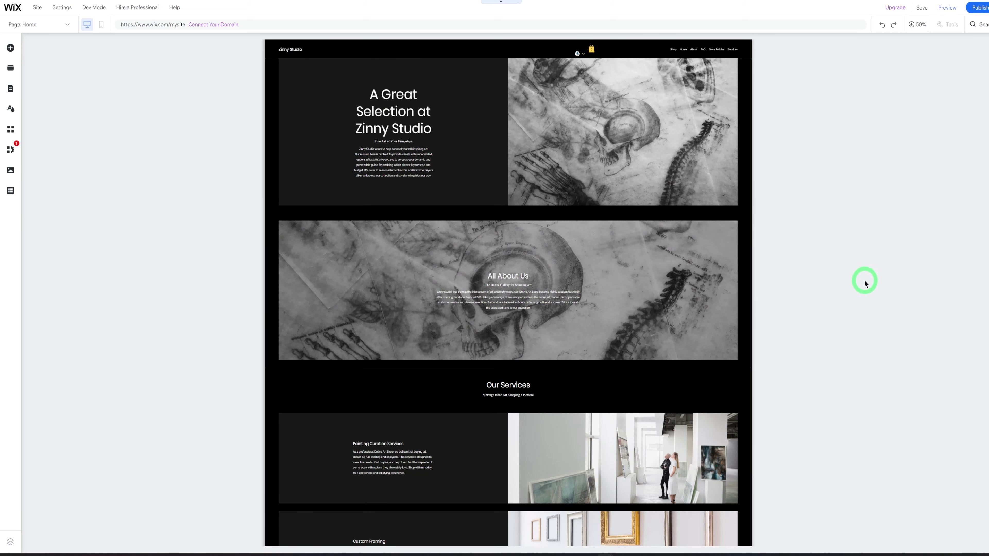
scroll(810, 287, "down", 5)
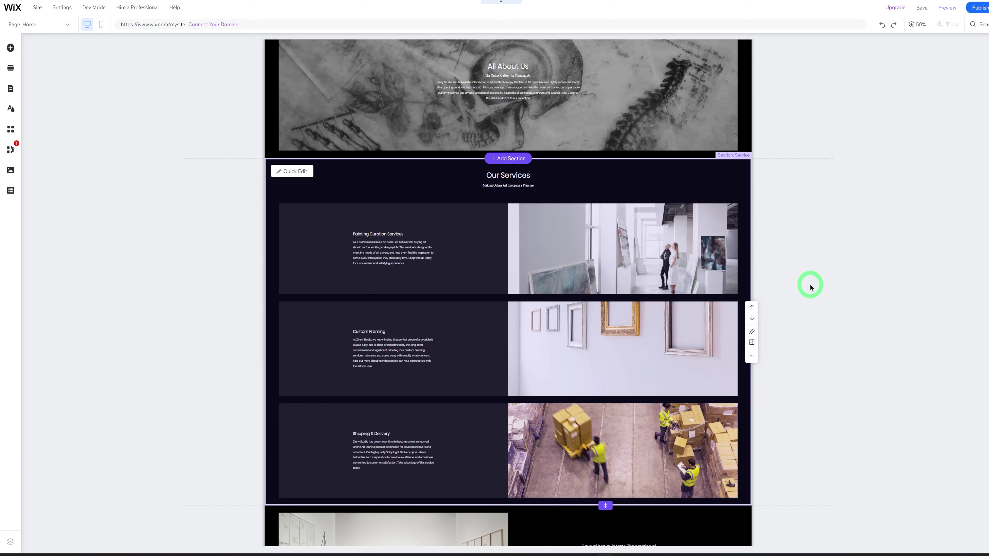
scroll(811, 288, "down", 7)
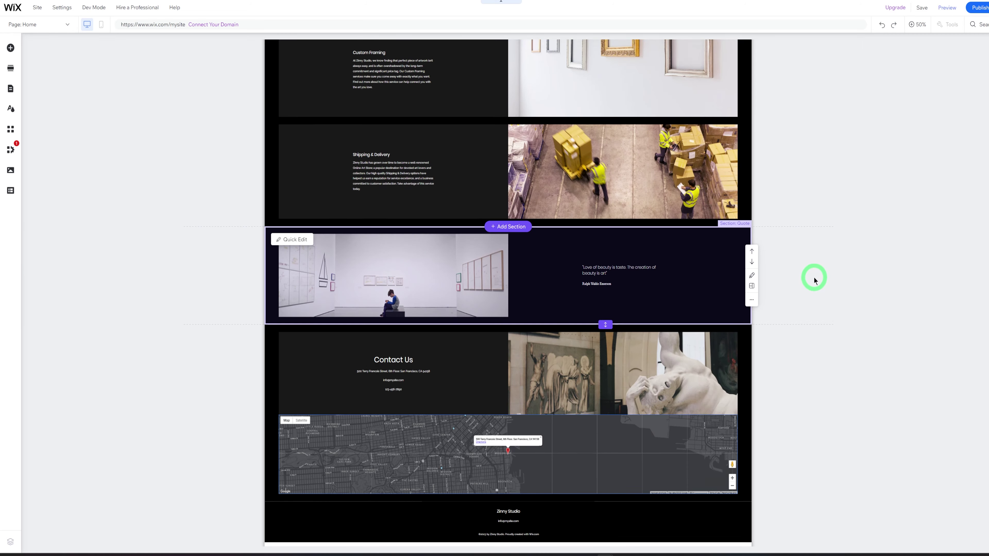
scroll(815, 273, "up", 12)
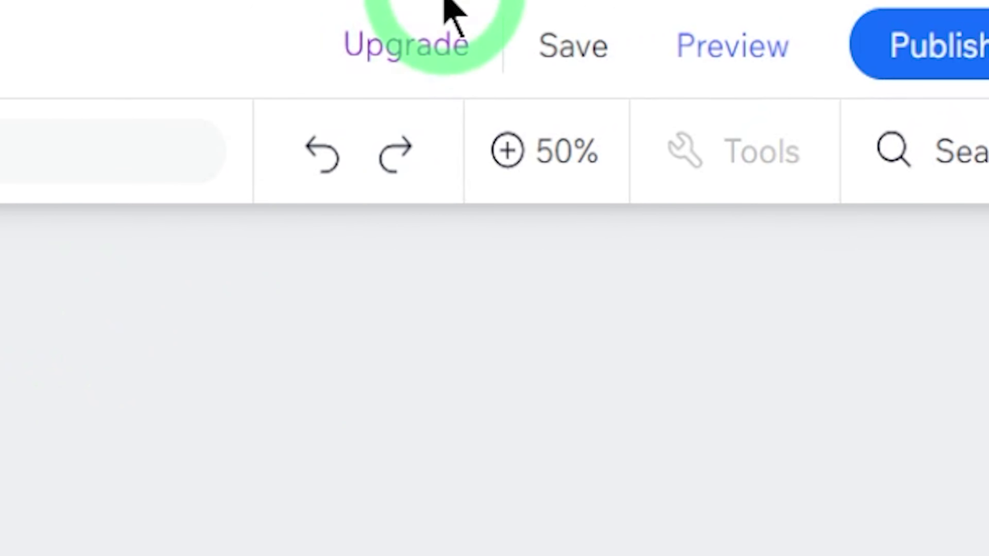
left_click(712, 54)
scroll(857, 347, "down", 5)
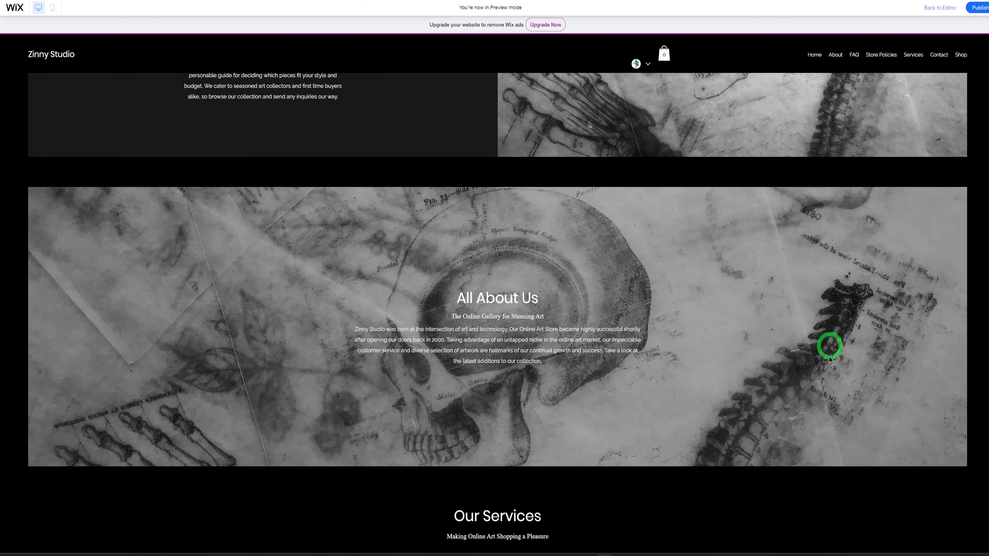
scroll(829, 359, "down", 10)
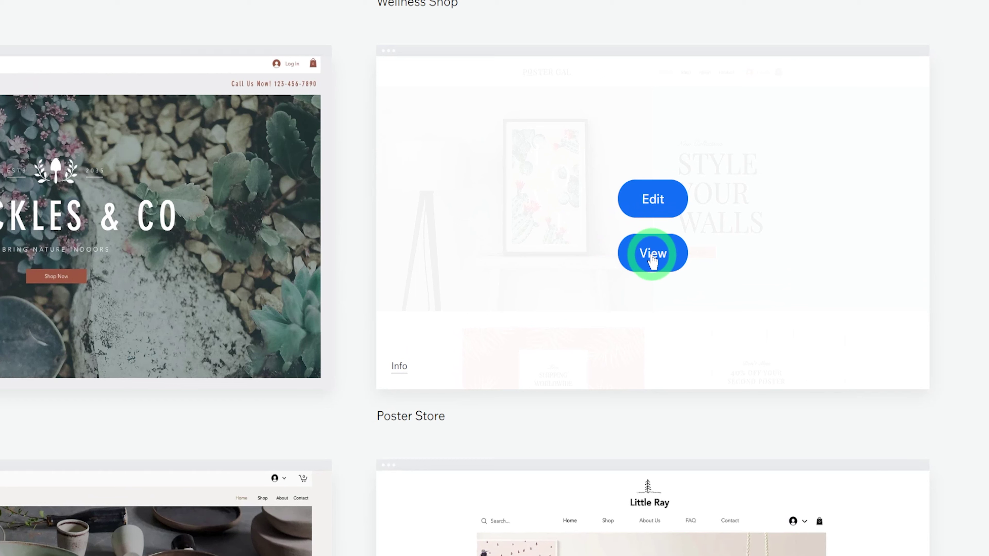
View the Poster Store template's demo page, look through its collections and open the template for editing
left_click(653, 253)
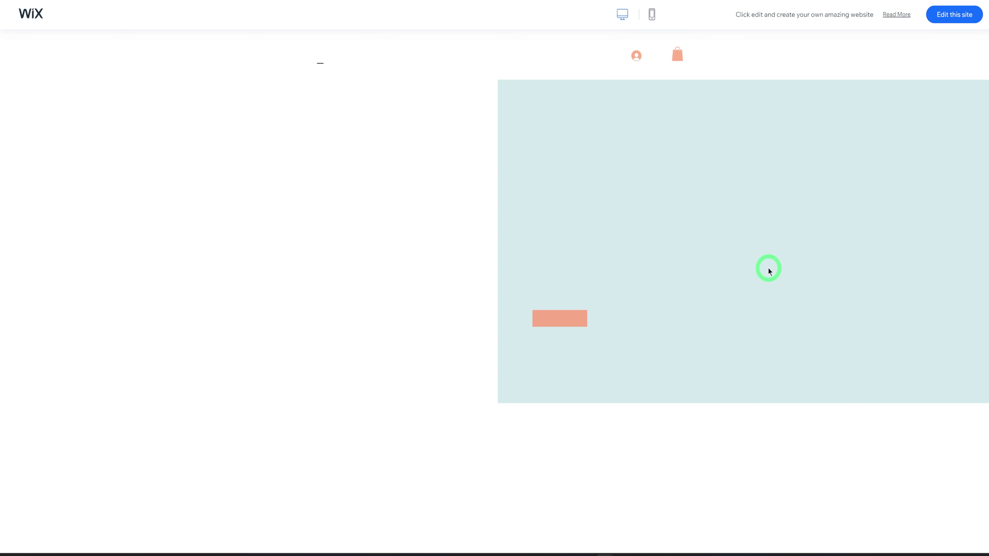
scroll(771, 283, "down", 15)
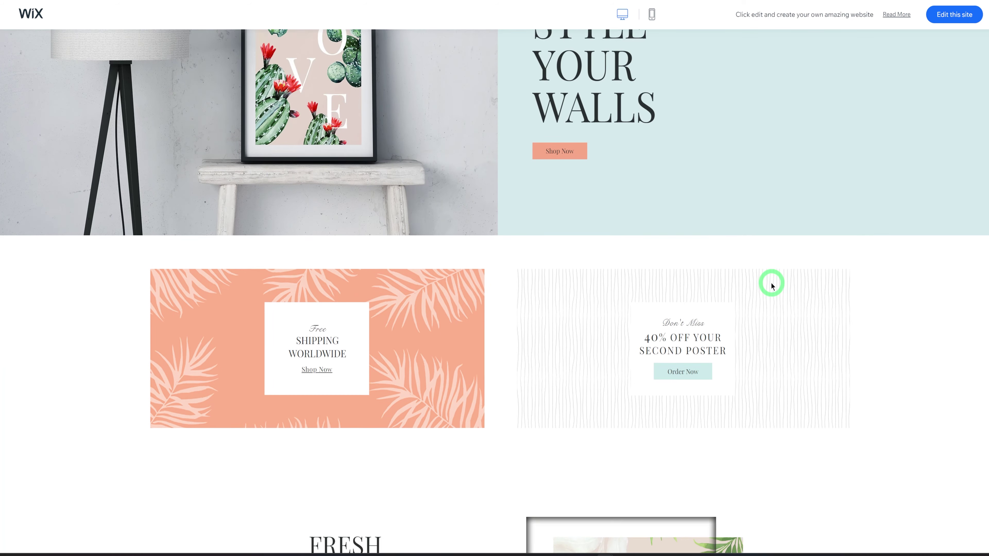
scroll(771, 286, "down", 10)
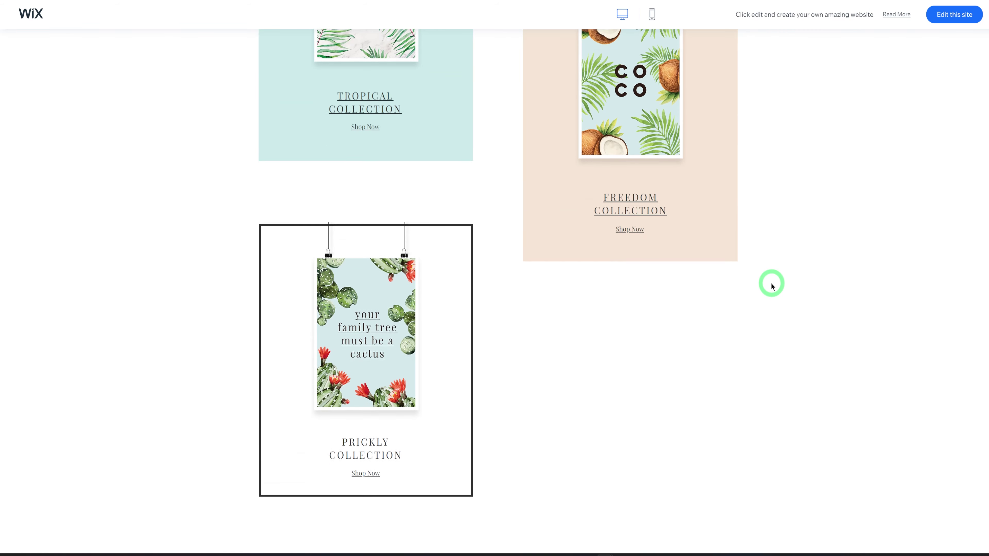
scroll(772, 287, "up", 4)
left_click(954, 14)
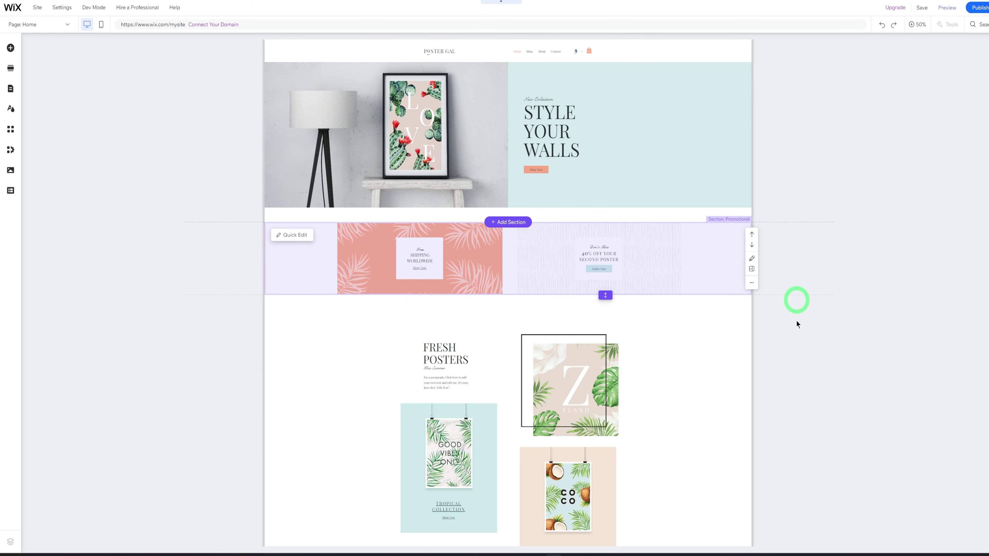
Examine the Poster Store template's promotional, store categories and Instagram sections in the editor
scroll(798, 312, "down", 5)
scroll(718, 315, "down", 1)
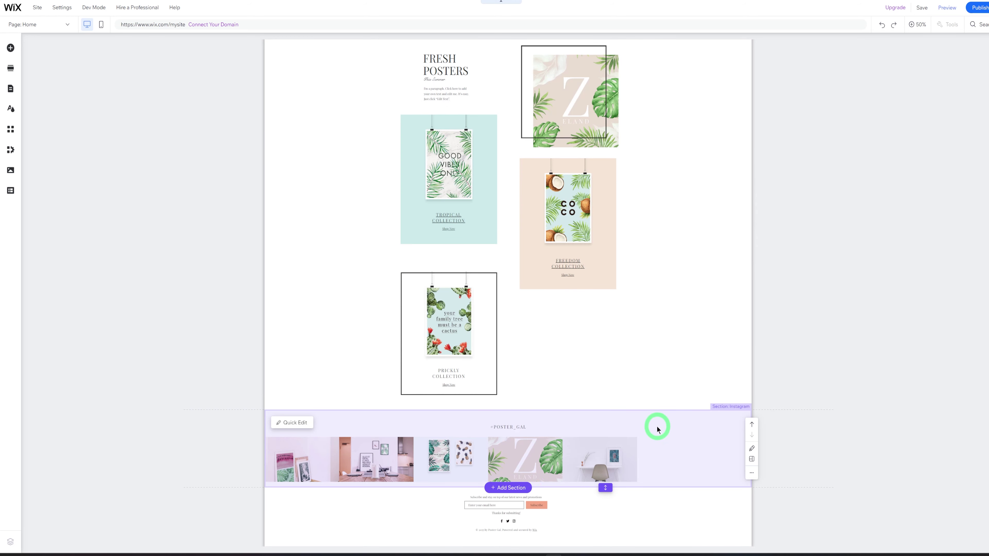
scroll(656, 420, "up", 8)
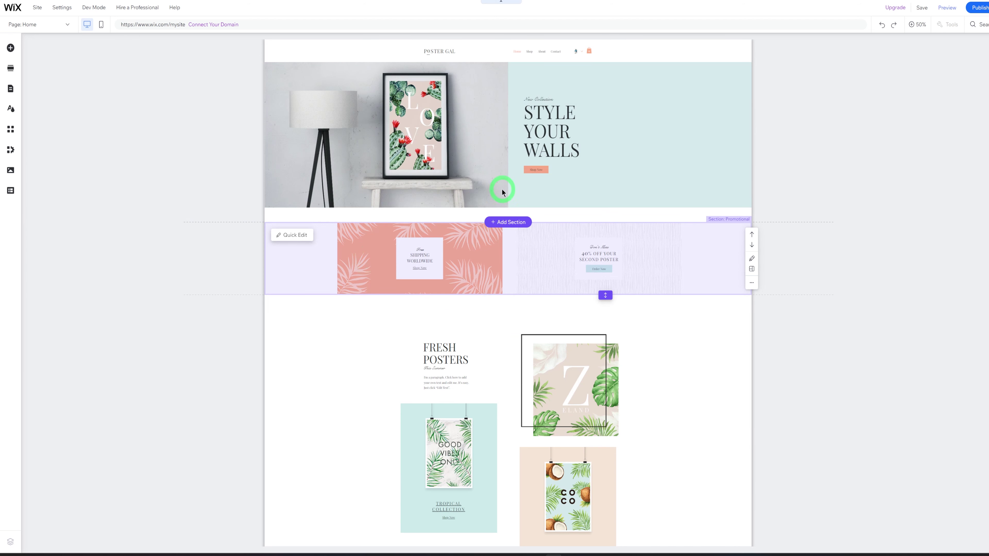
scroll(598, 276, "down", 4)
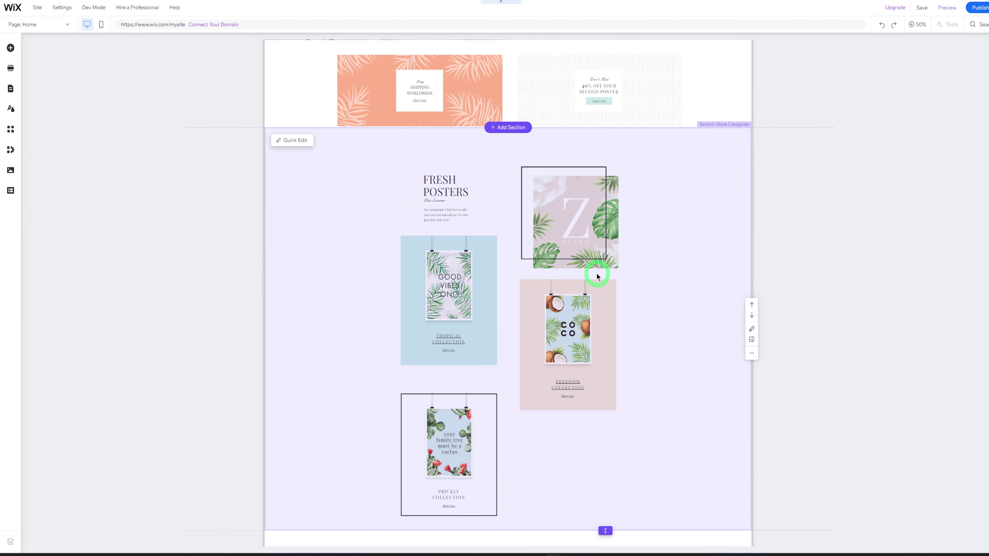
scroll(598, 276, "down", 3)
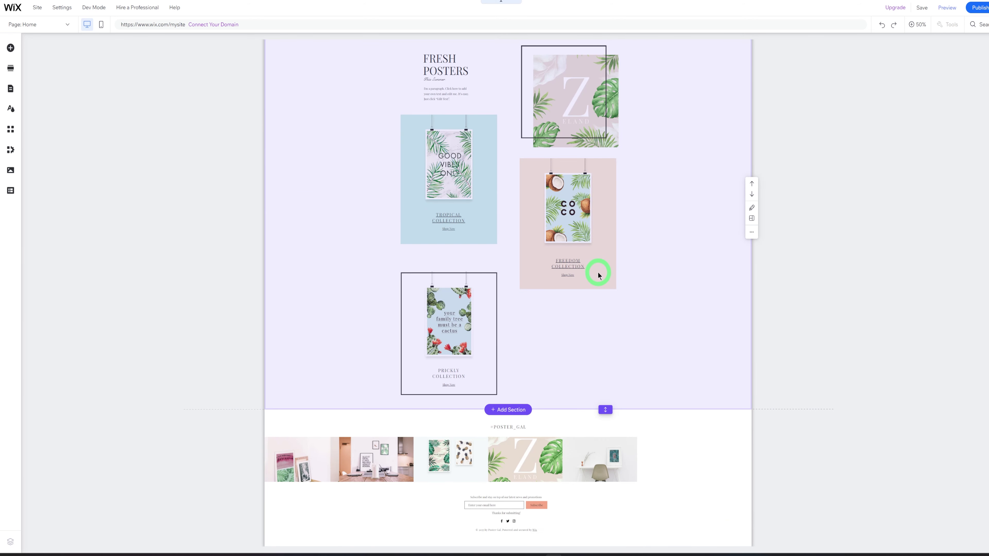
scroll(603, 263, "up", 7)
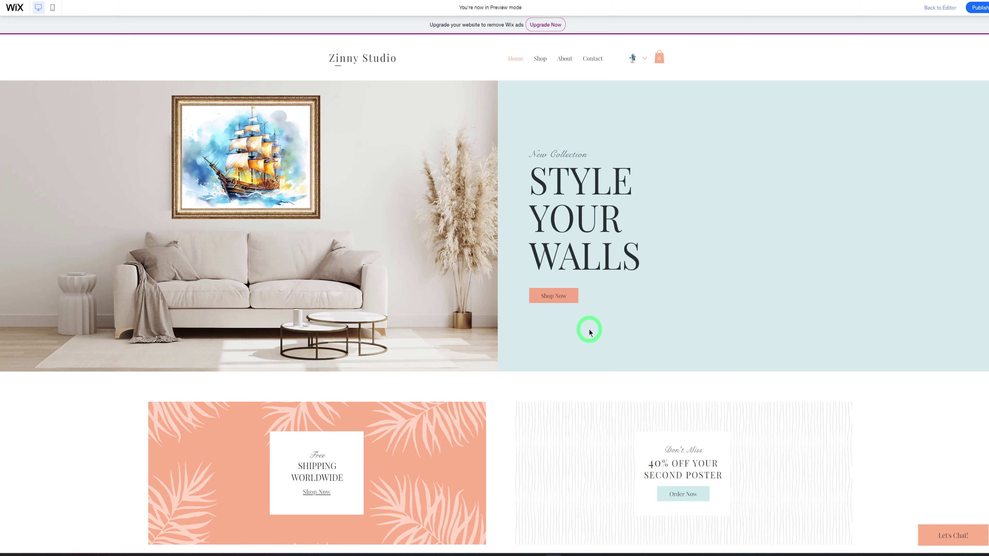
Review the customized Zinny Studio home page in preview, including its promotional banners and Fresh Wall Art section
scroll(589, 329, "down", 5)
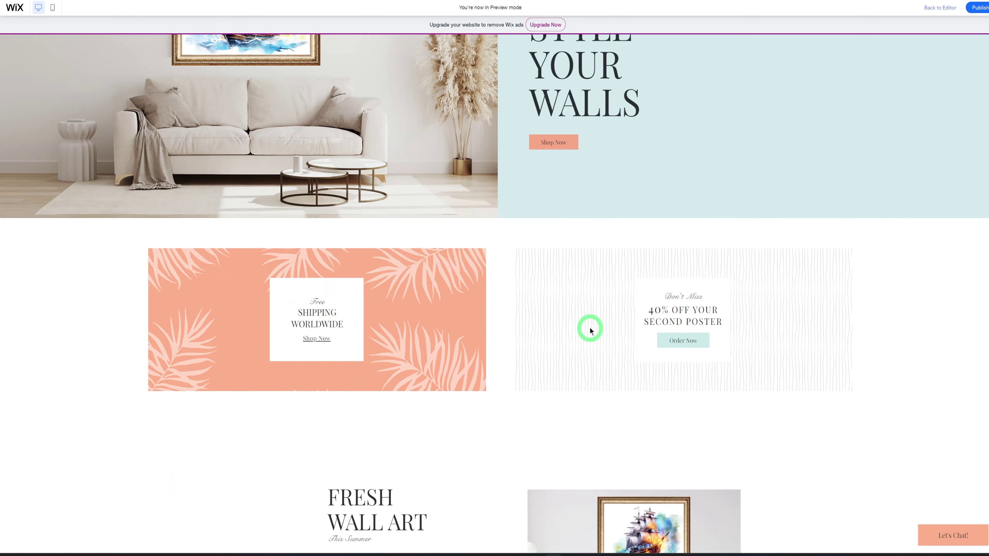
scroll(592, 326, "down", 5)
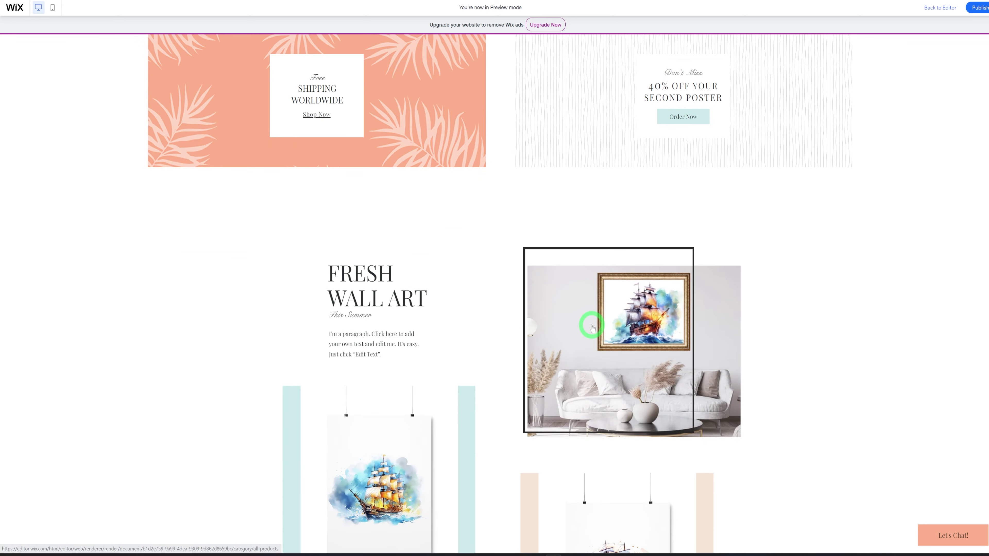
scroll(592, 325, "down", 2)
scroll(600, 309, "up", 12)
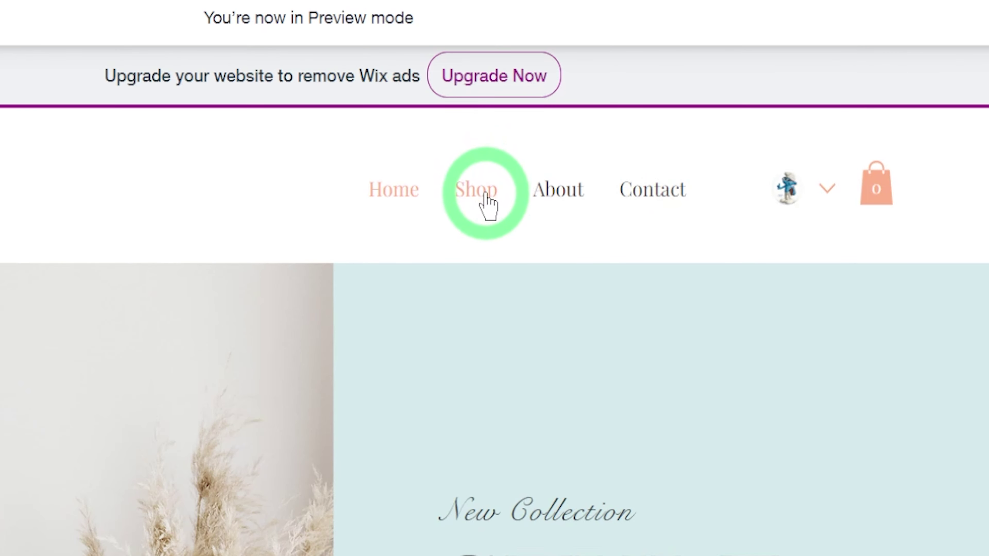
Open the Shop page in the preview and look through the ship artwork in the All Products gallery
left_click(485, 195)
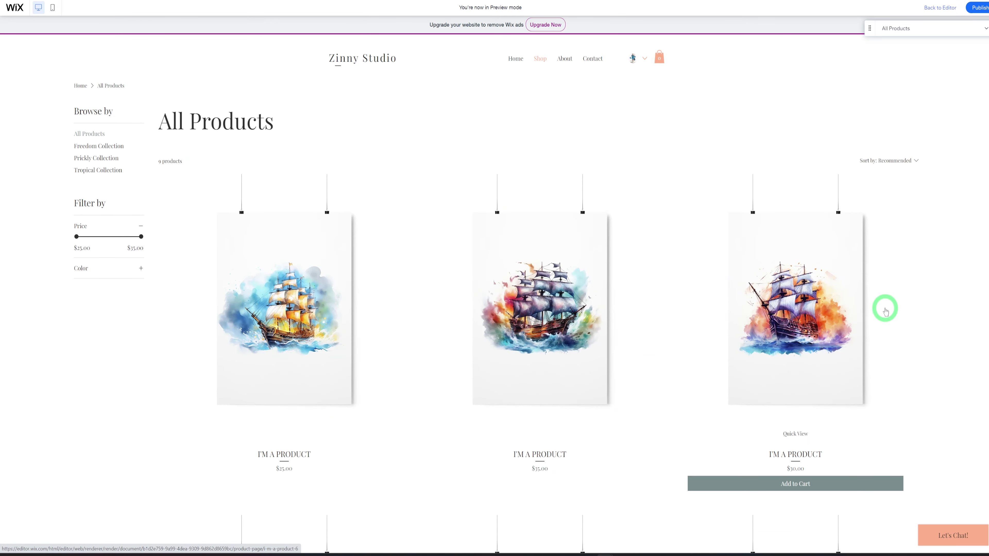
scroll(886, 311, "down", 2)
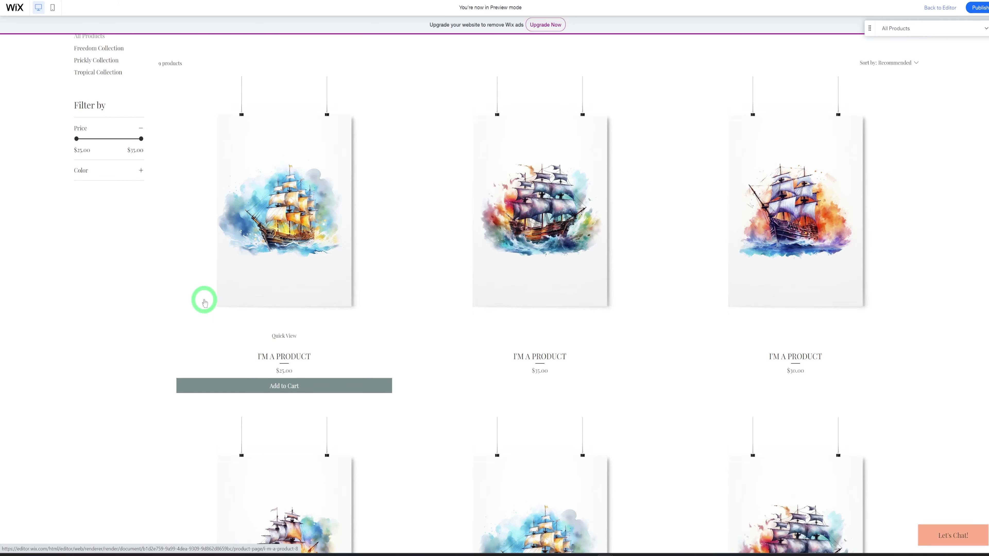
scroll(206, 293, "down", 6)
scroll(205, 300, "up", 1)
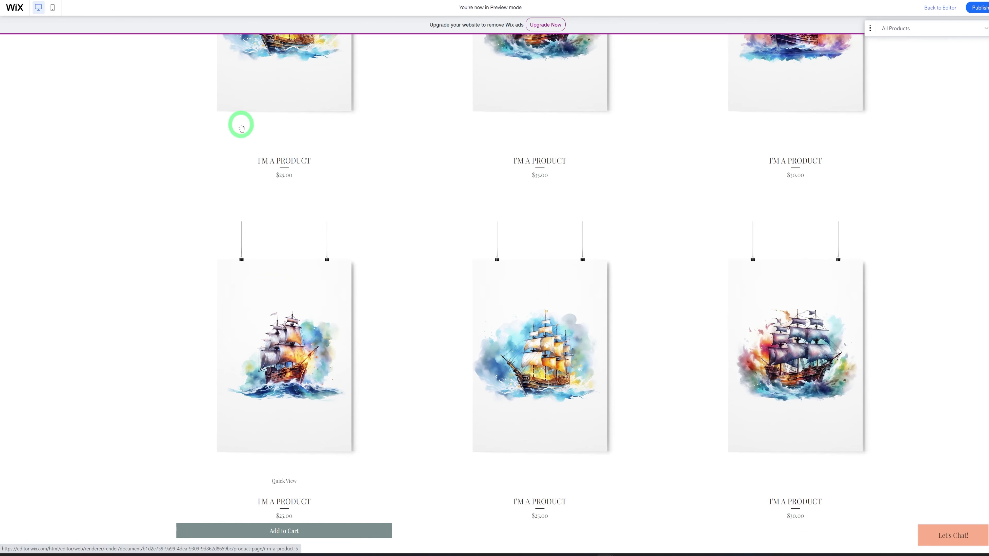
scroll(360, 219, "up", 6)
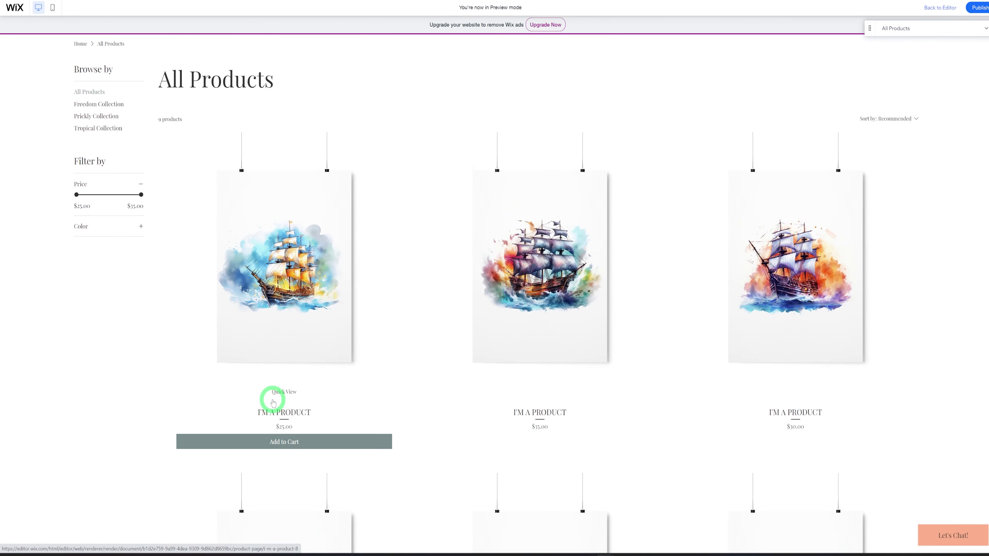
scroll(281, 392, "down", 6)
scroll(281, 392, "down", 10)
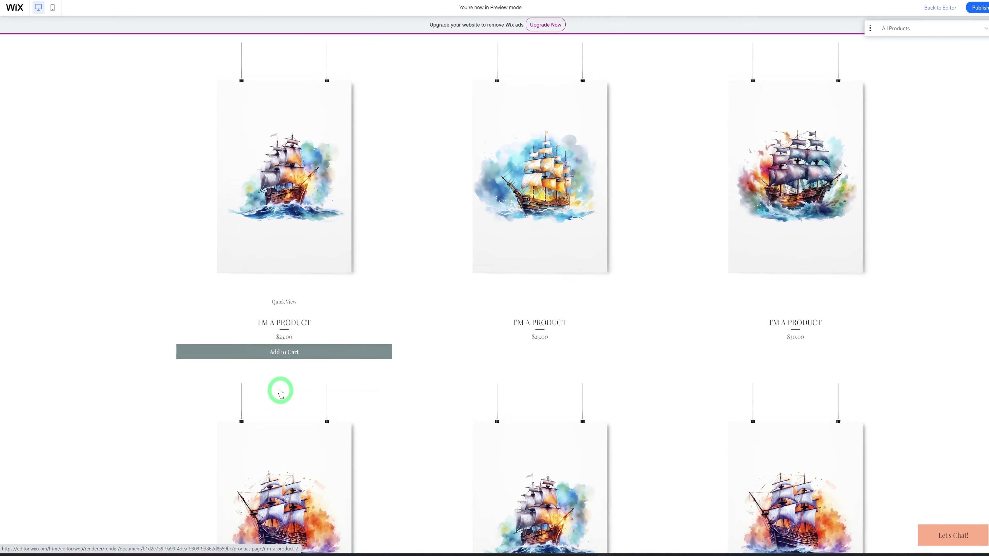
scroll(282, 386, "down", 1)
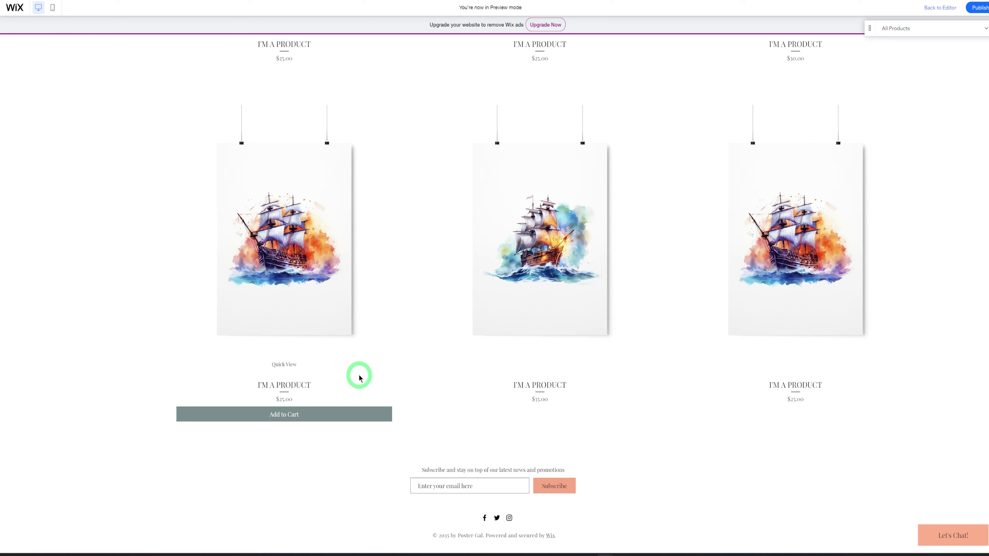
scroll(367, 366, "up", 15)
scroll(371, 367, "up", 1)
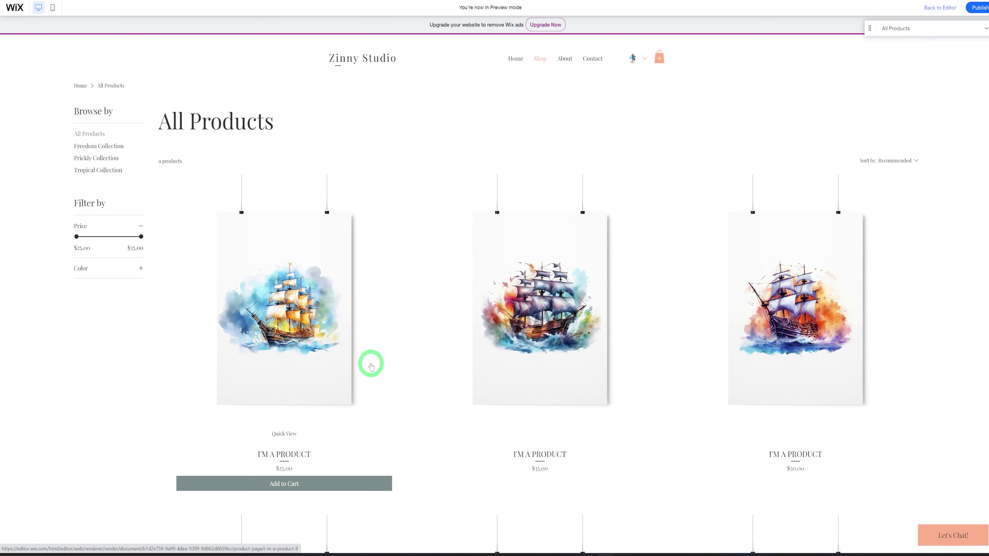
scroll(371, 365, "down", 5)
scroll(372, 364, "up", 5)
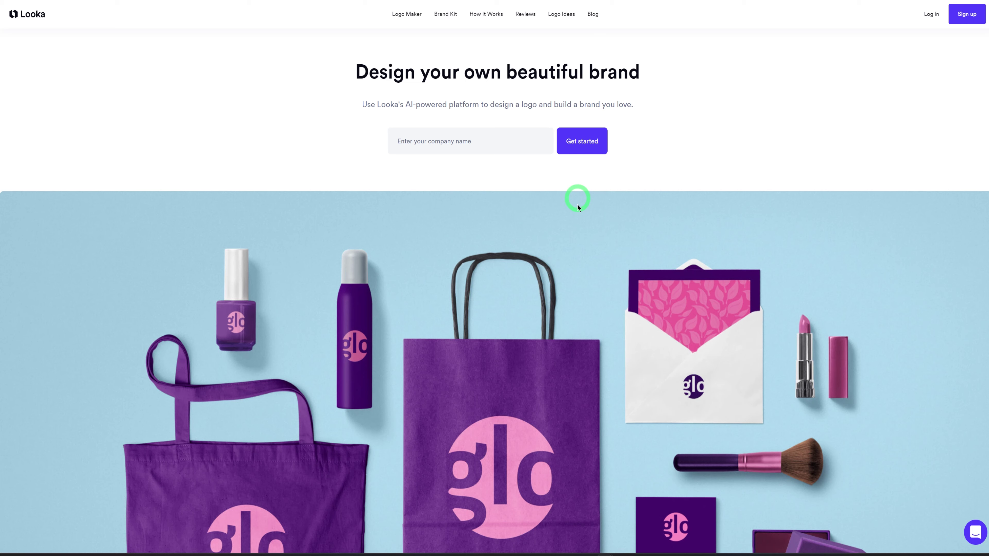
Switch to the Looka website, look over its brand examples and enter Zinny Studio as the company name
scroll(570, 260, "down", 5)
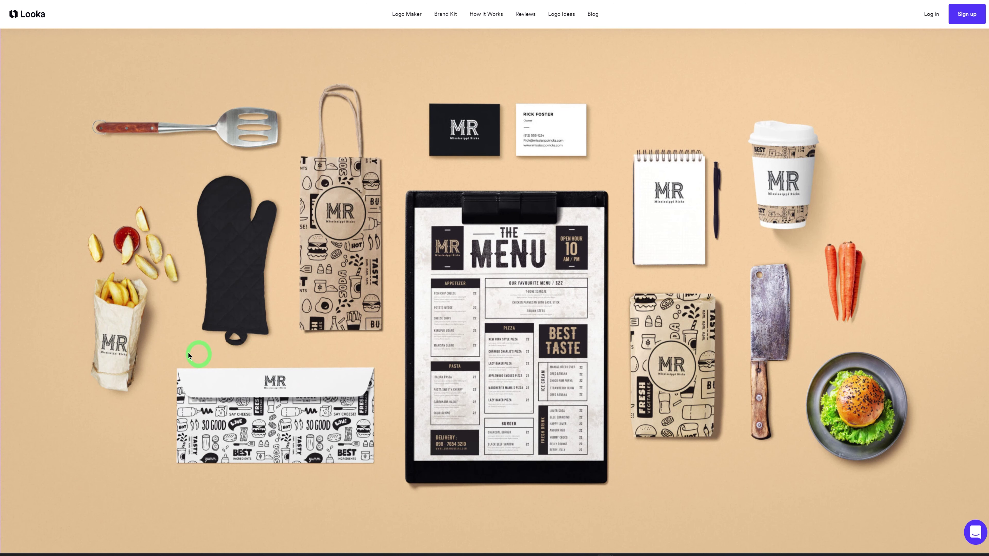
scroll(242, 350, "up", 4)
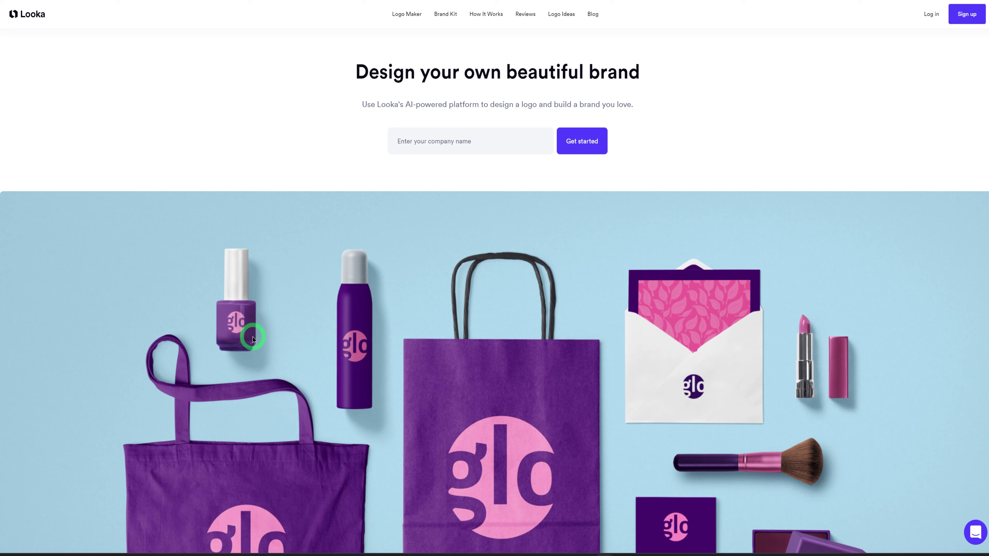
left_click(435, 141)
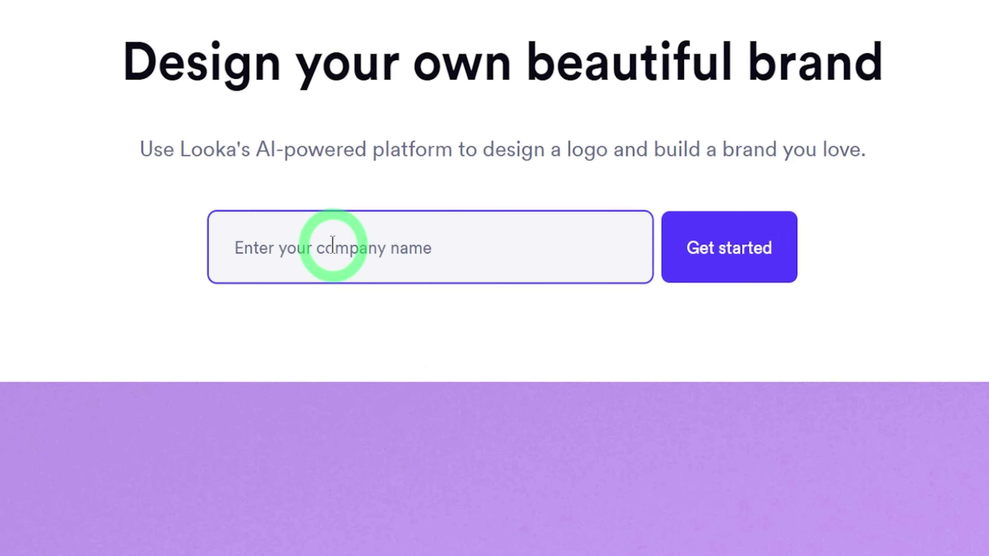
type("Z")
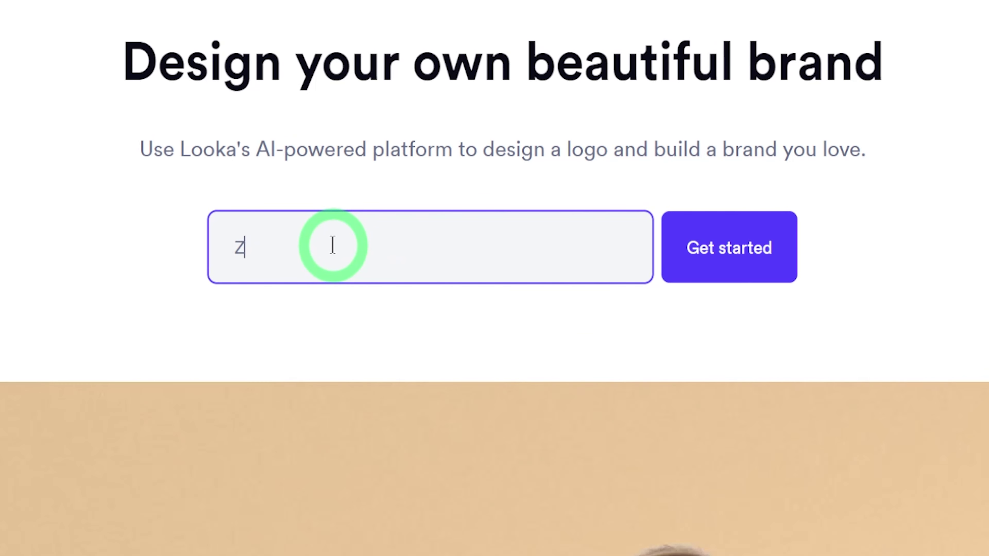
type("inny Studio")
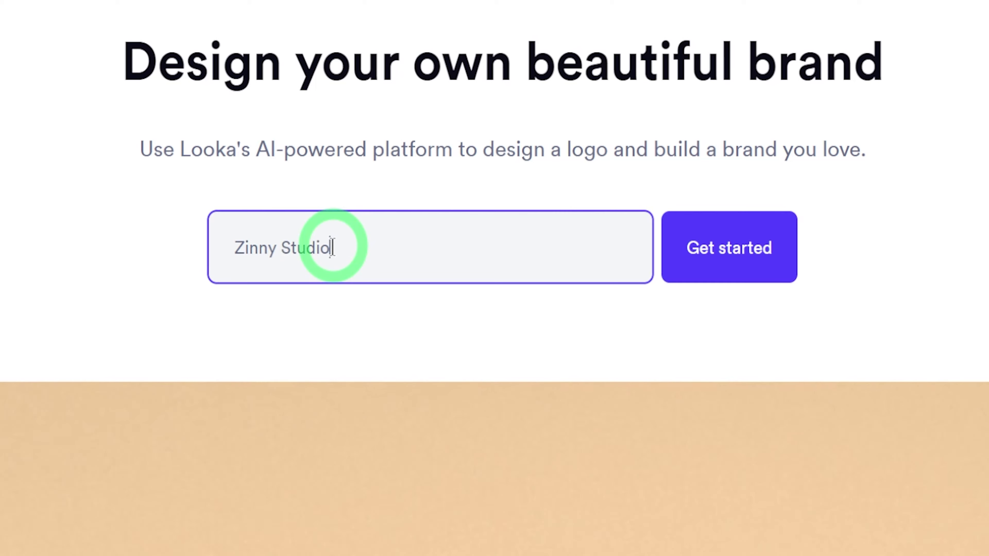
Start the Zinny Studio logo design, choose eCommerce as the industry and continue to the logo inspiration page
left_click(793, 247)
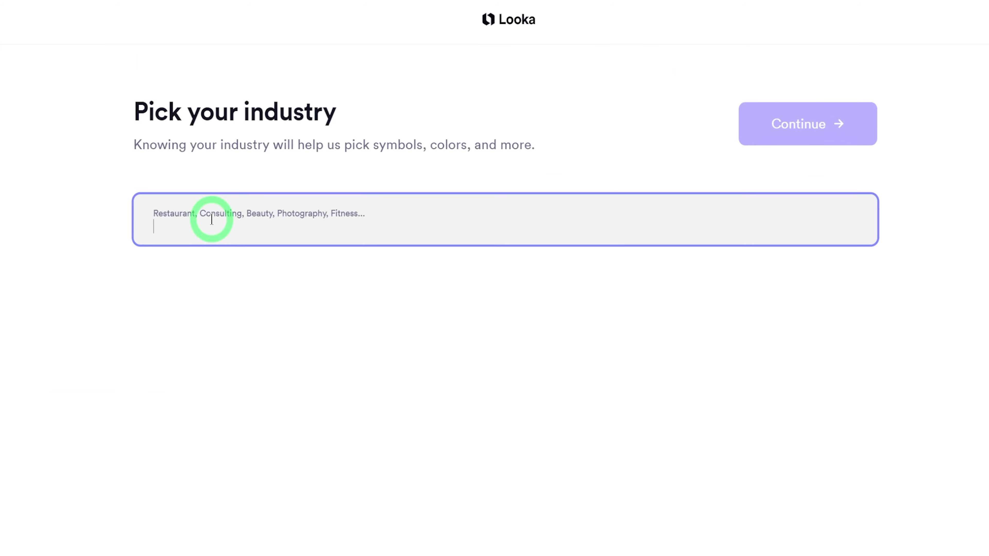
left_click(160, 264)
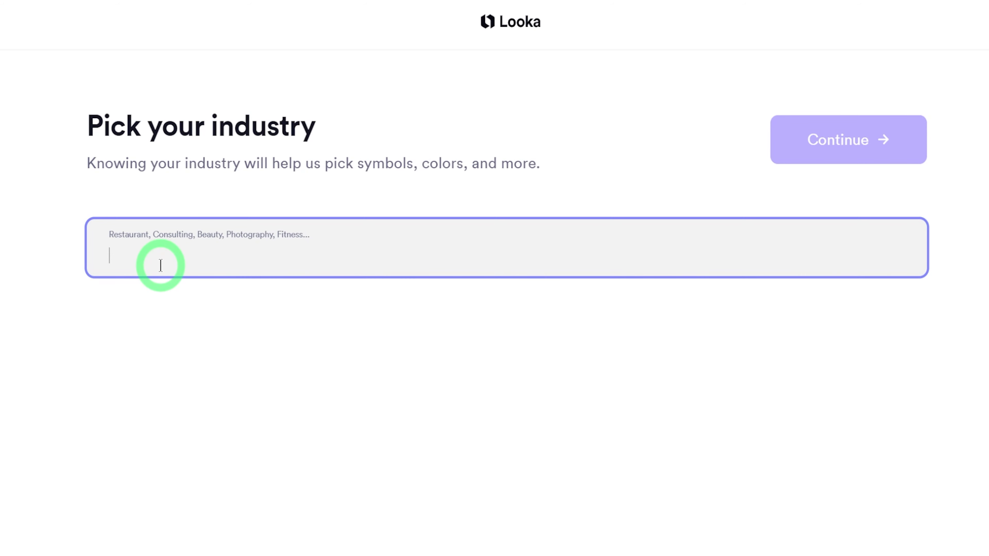
type("Ecommer")
left_click(147, 302)
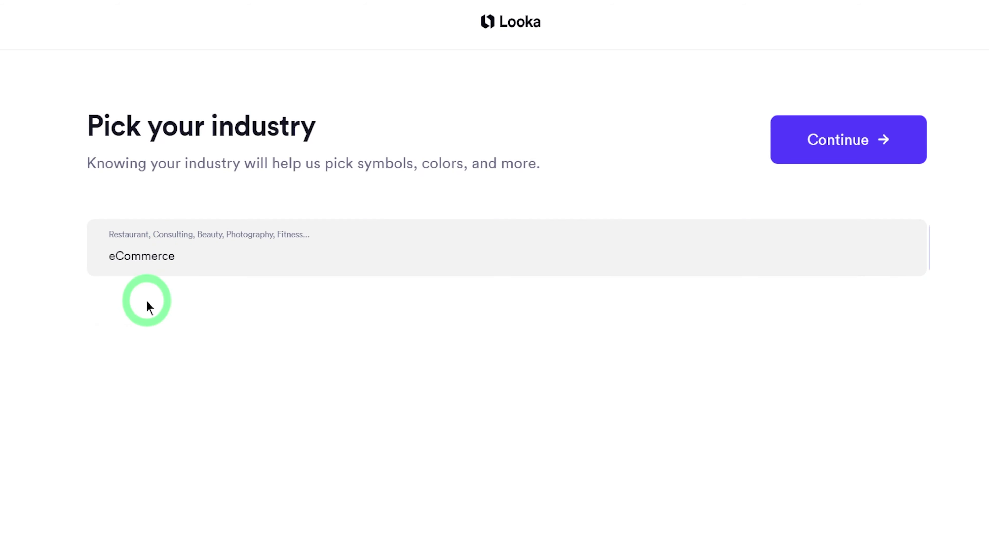
left_click(863, 139)
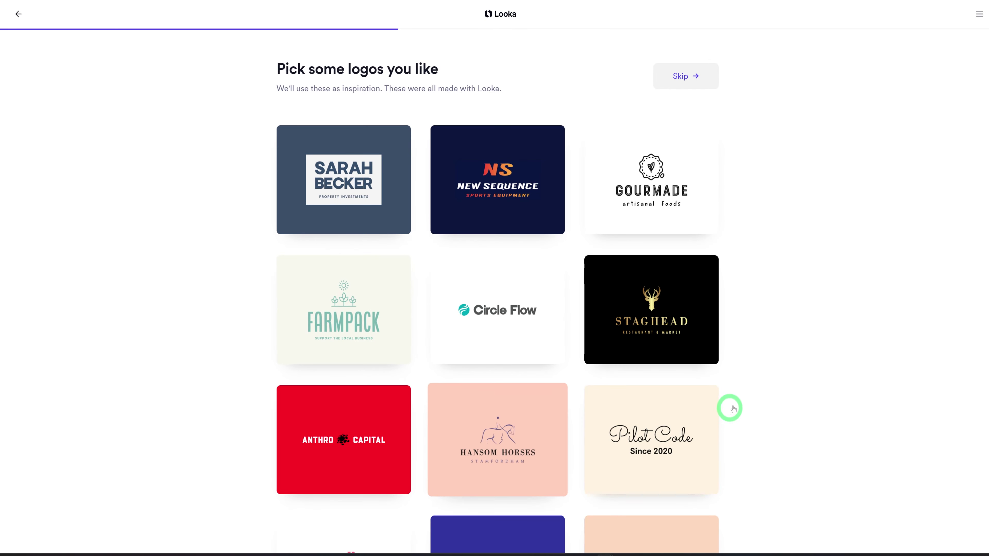
Pick the Palm Fitness, dark purple AE monogram and Lashes by Georgia logos as inspiration and look through the remaining examples
scroll(788, 370, "down", 5)
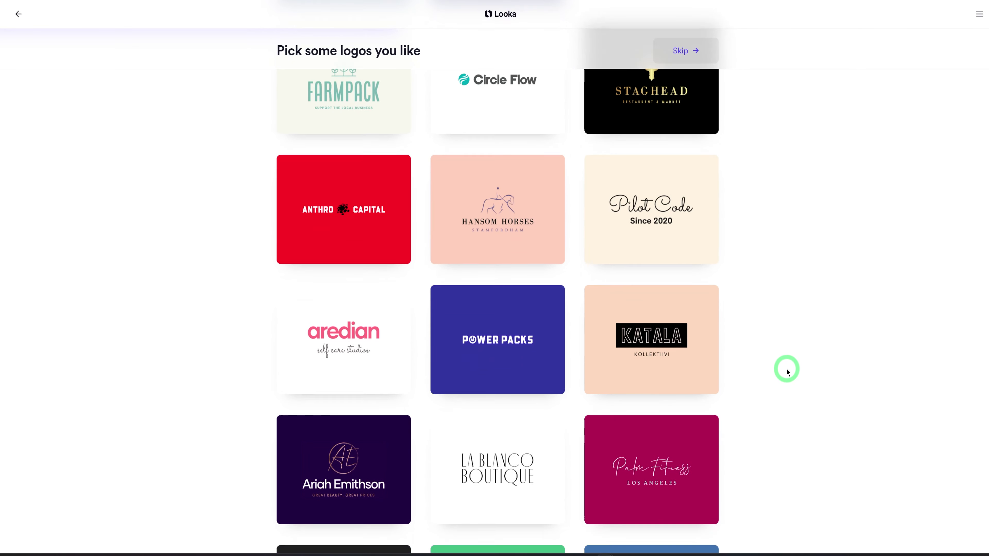
scroll(787, 370, "down", 4)
left_click(669, 292)
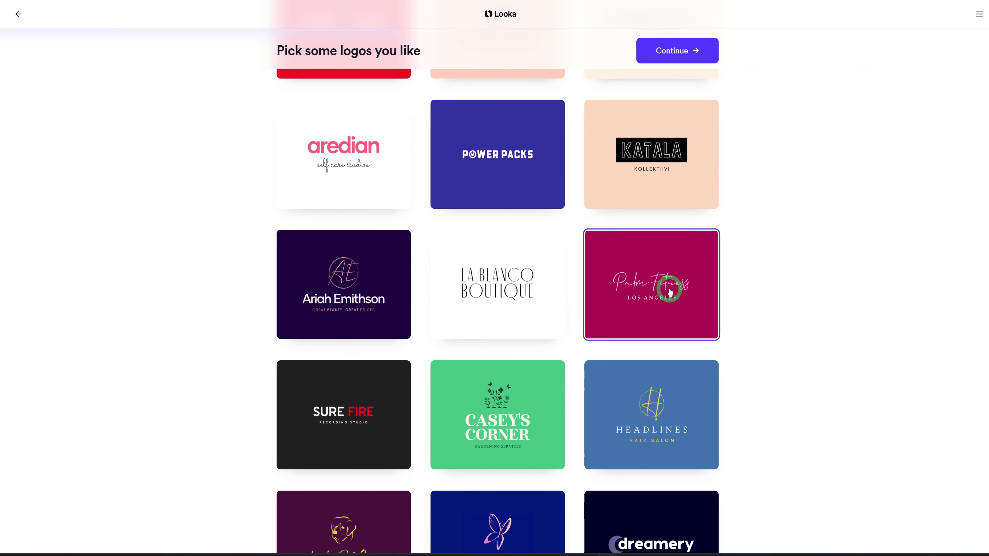
scroll(440, 344, "down", 4)
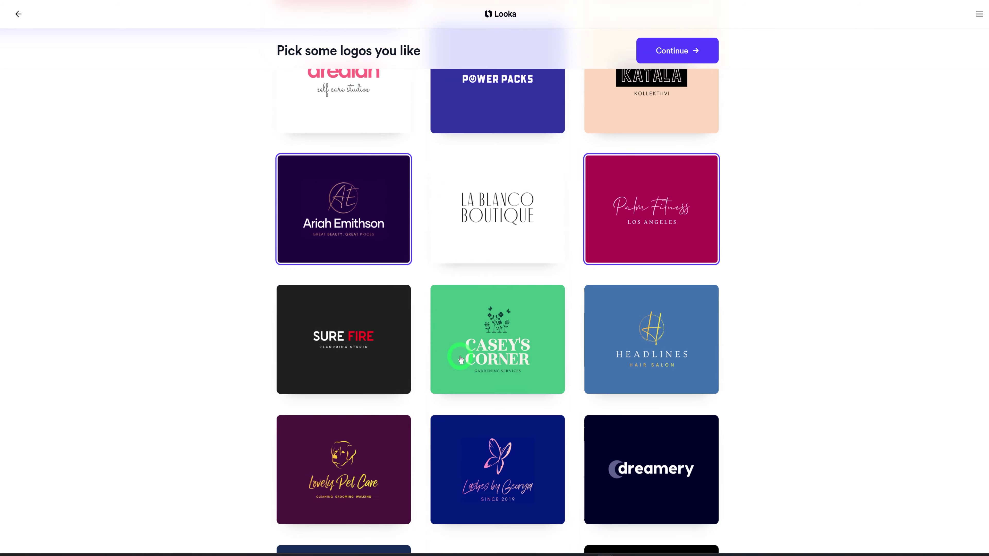
left_click(487, 374)
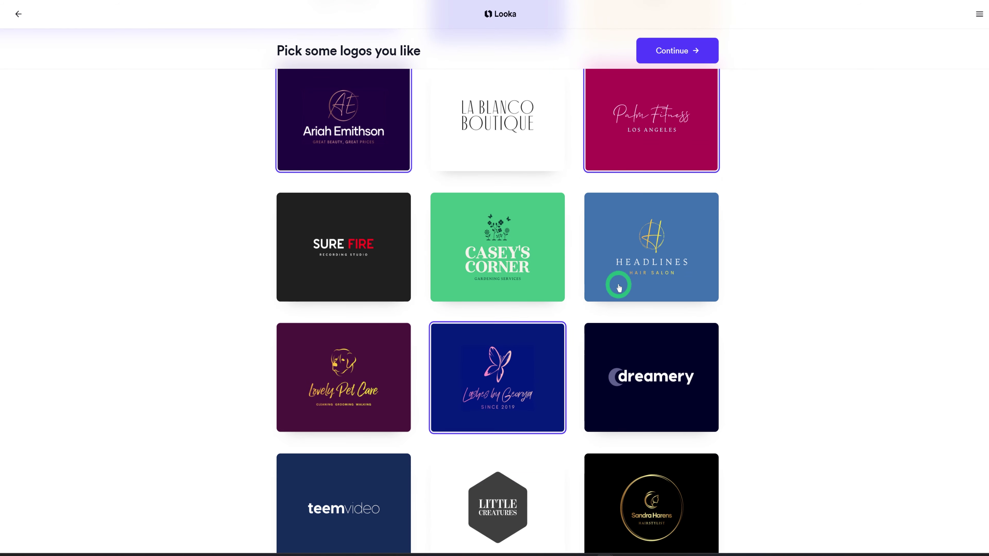
scroll(717, 338, "down", 10)
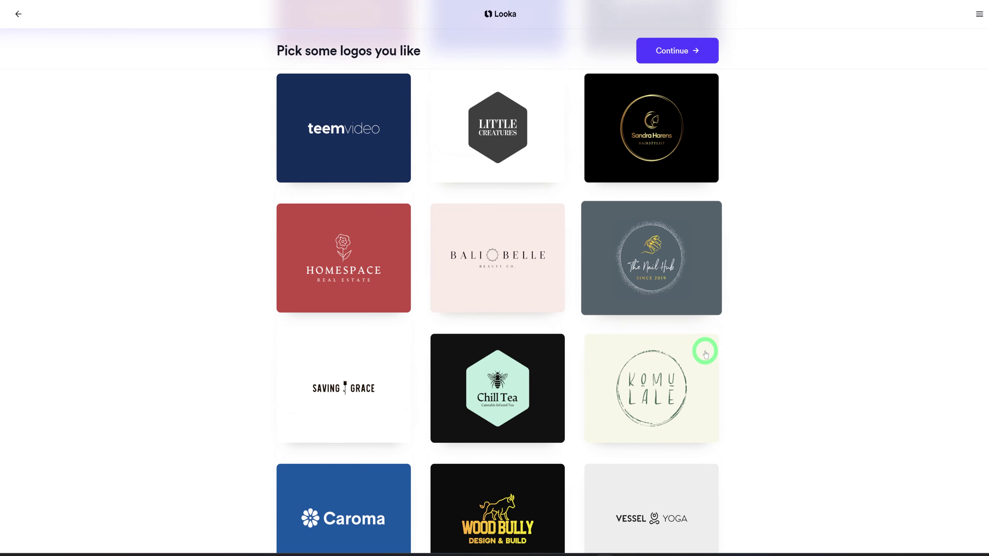
scroll(701, 356, "down", 11)
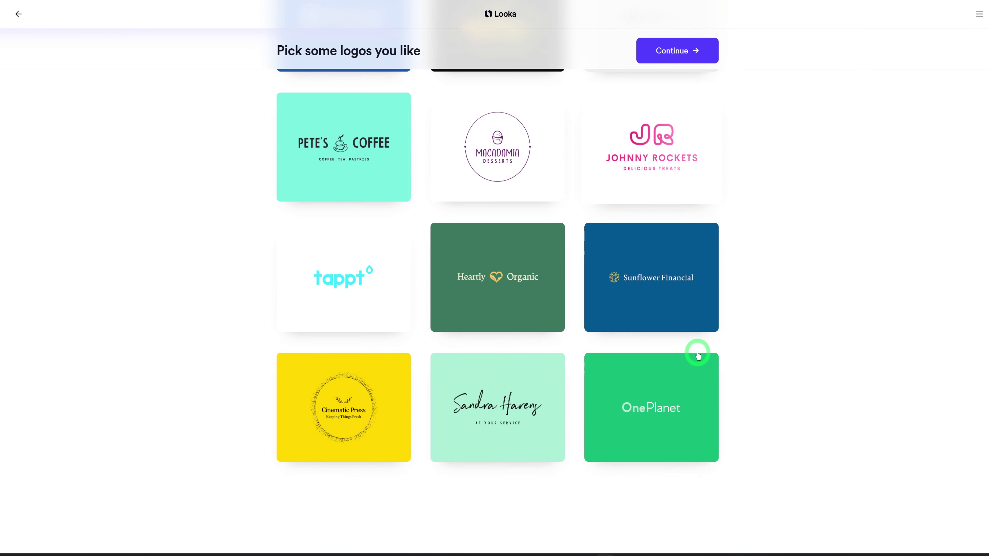
scroll(724, 331, "up", 20)
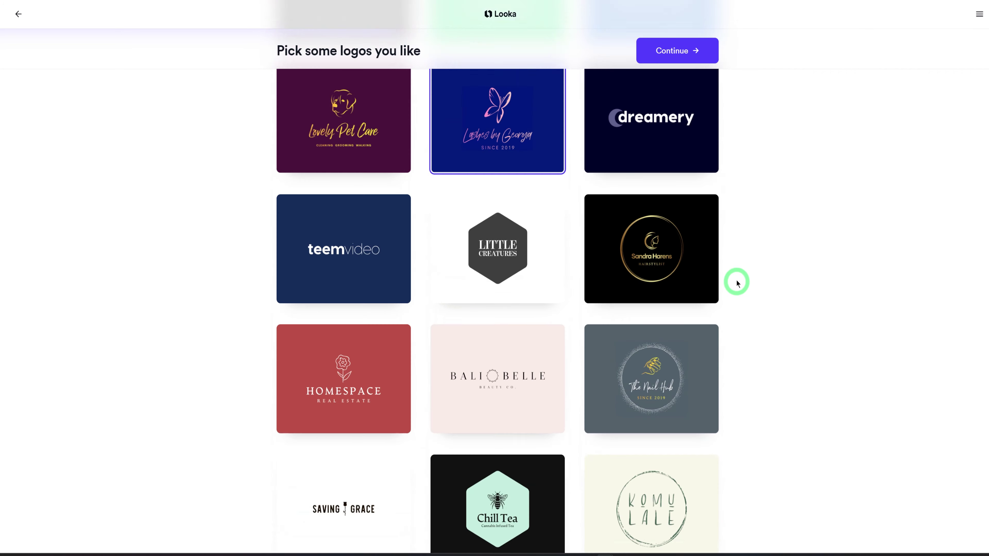